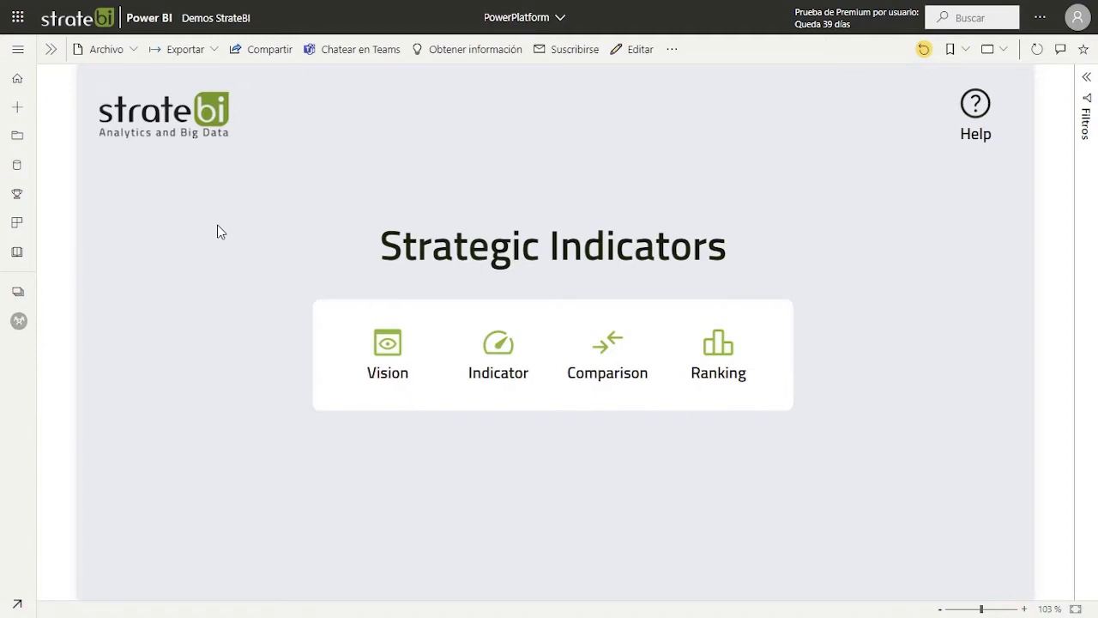
Open the General Vision page, keep the period at 2022-may, then switch to Current Situation
left_click(386, 357)
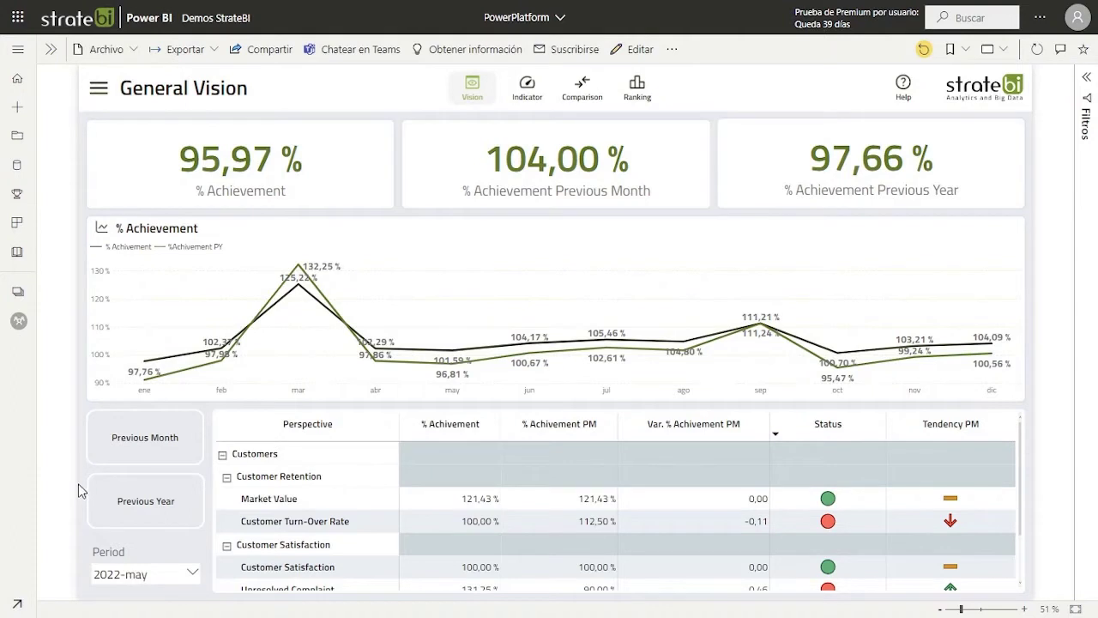
left_click(107, 574)
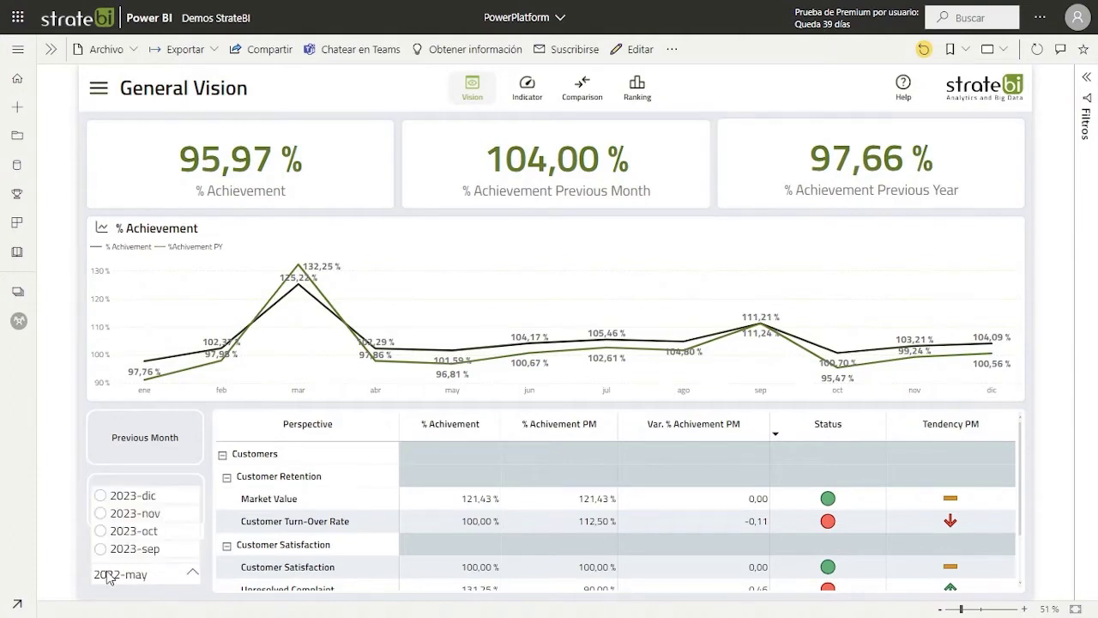
scroll(110, 530, "down", 5)
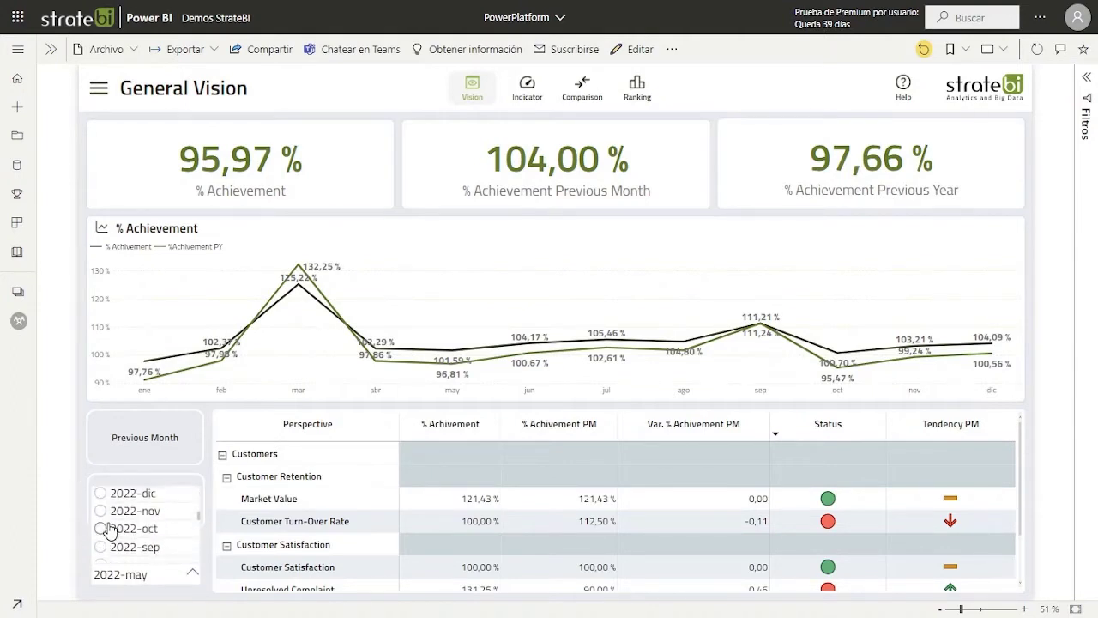
scroll(110, 528, "down", 2)
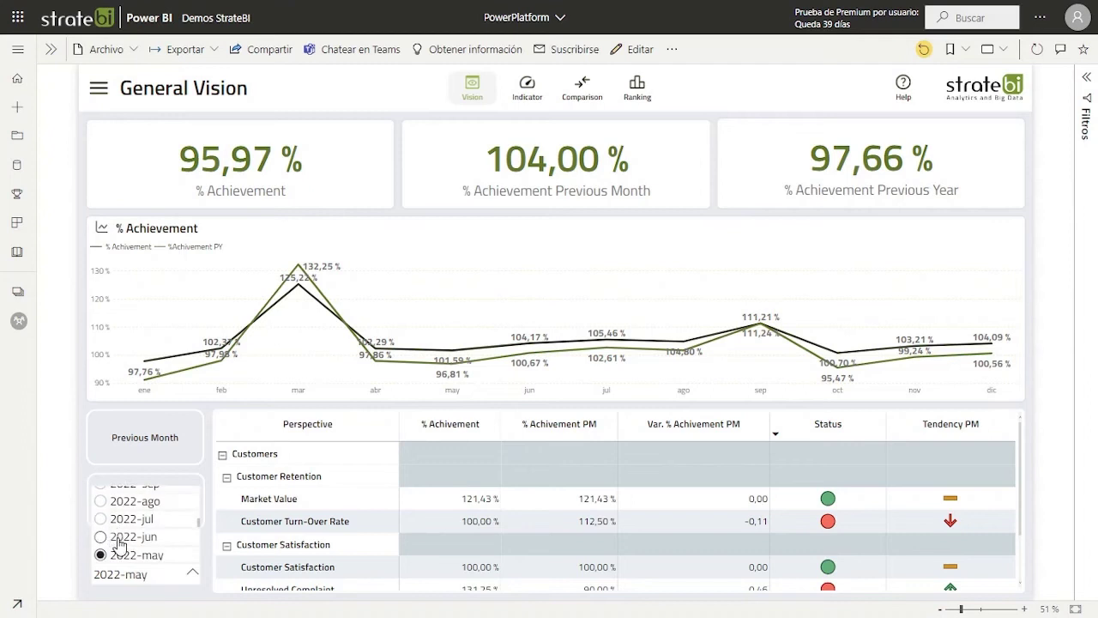
left_click(108, 542)
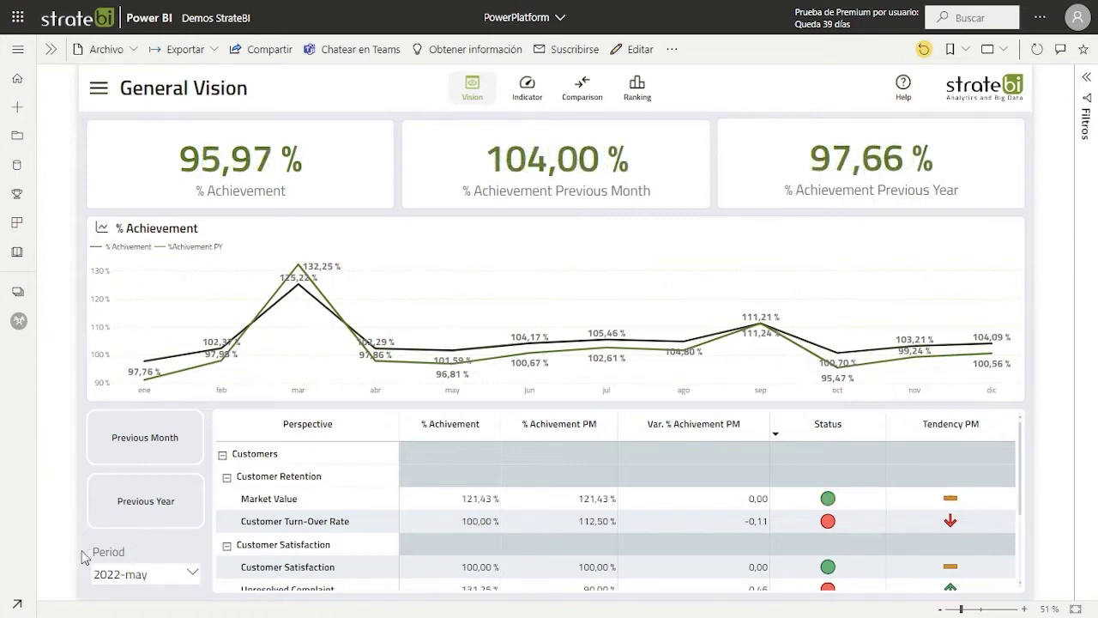
left_click(527, 94)
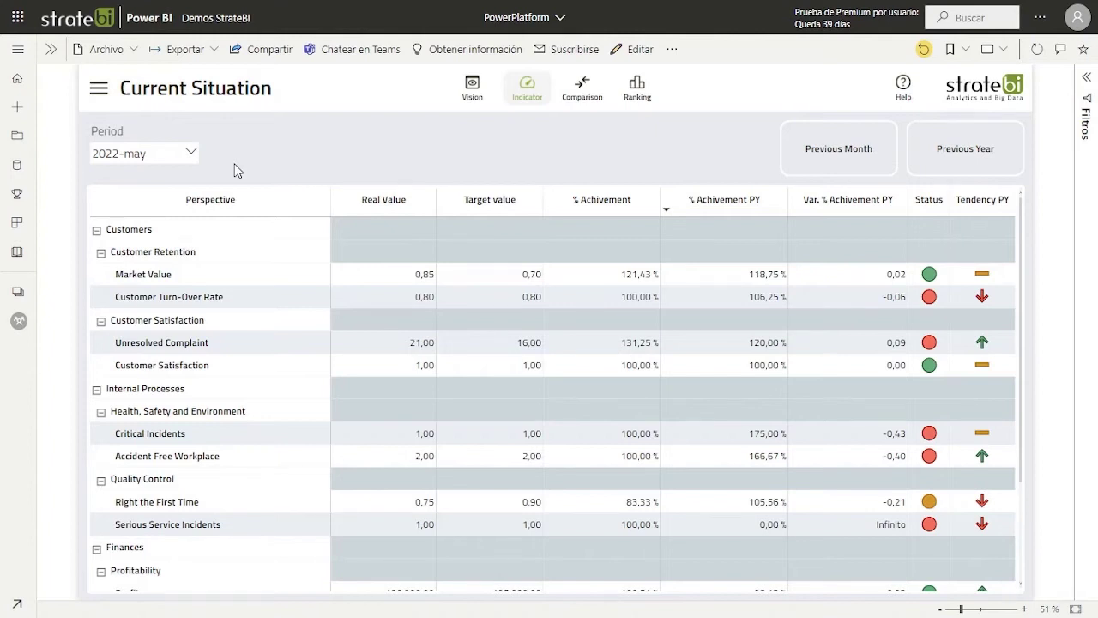
Set the Current Situation period to 2022-jun, then move to the Comparison page
left_click(191, 159)
scroll(185, 176, "down", 5)
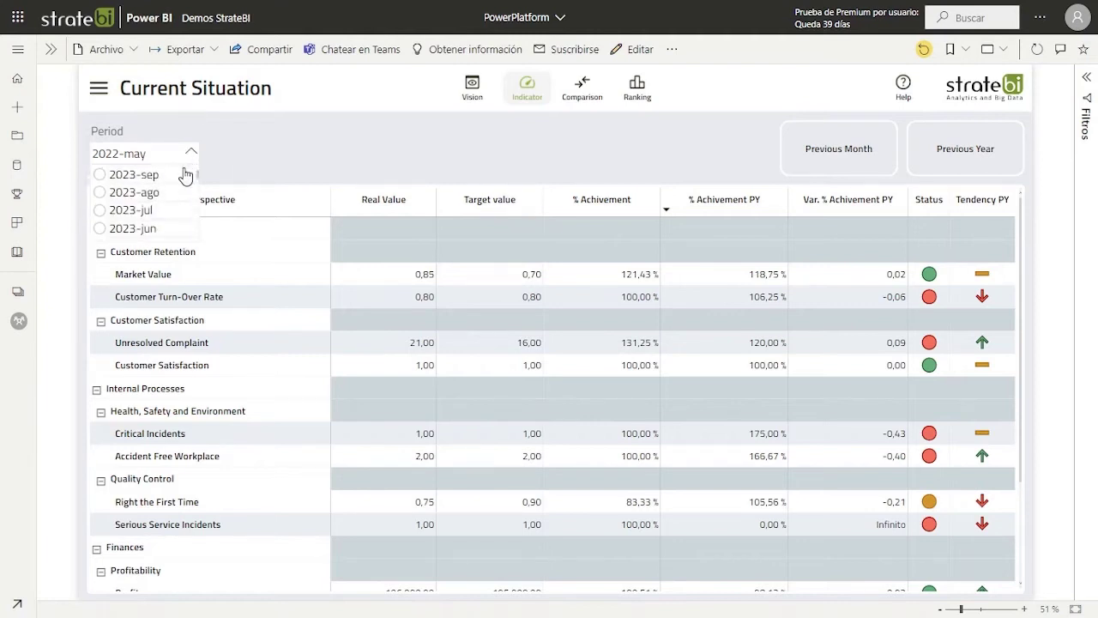
scroll(185, 176, "down", 3)
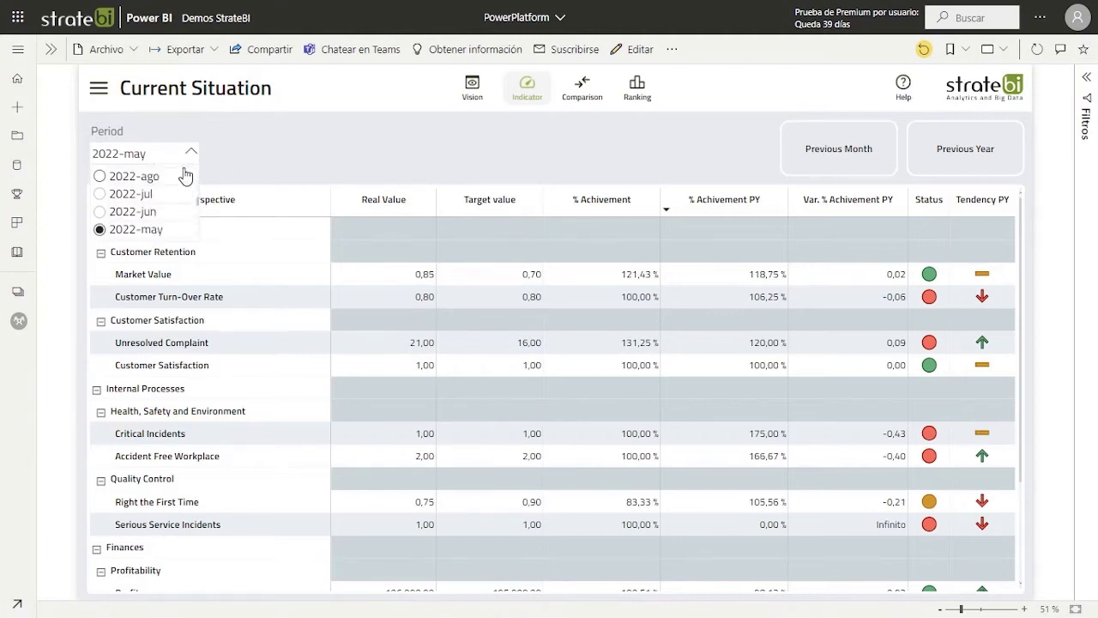
left_click(133, 203)
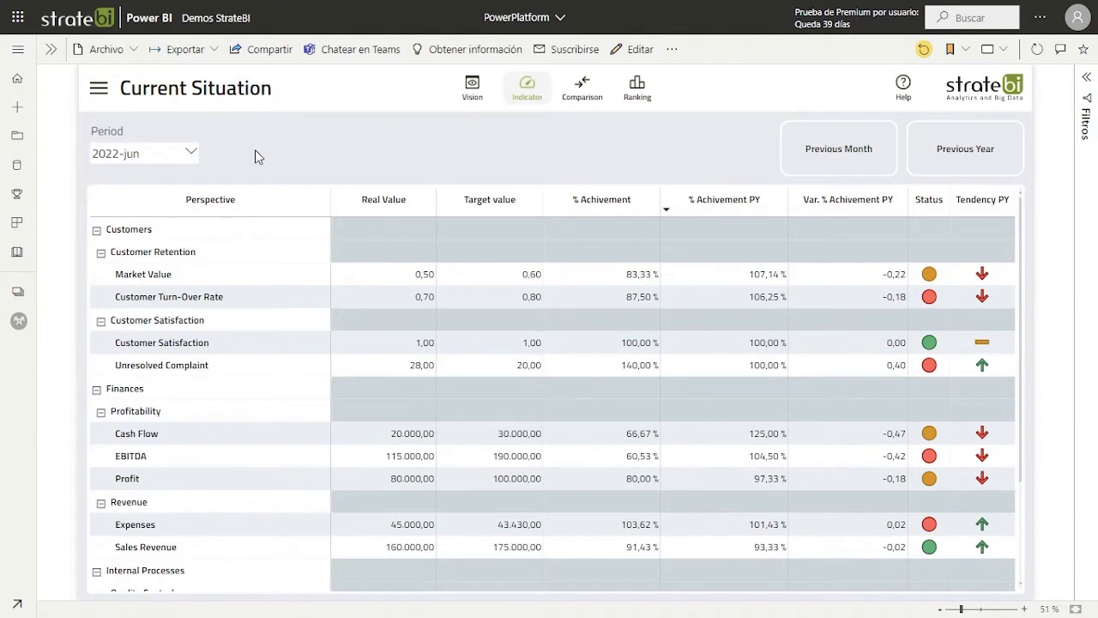
left_click(595, 94)
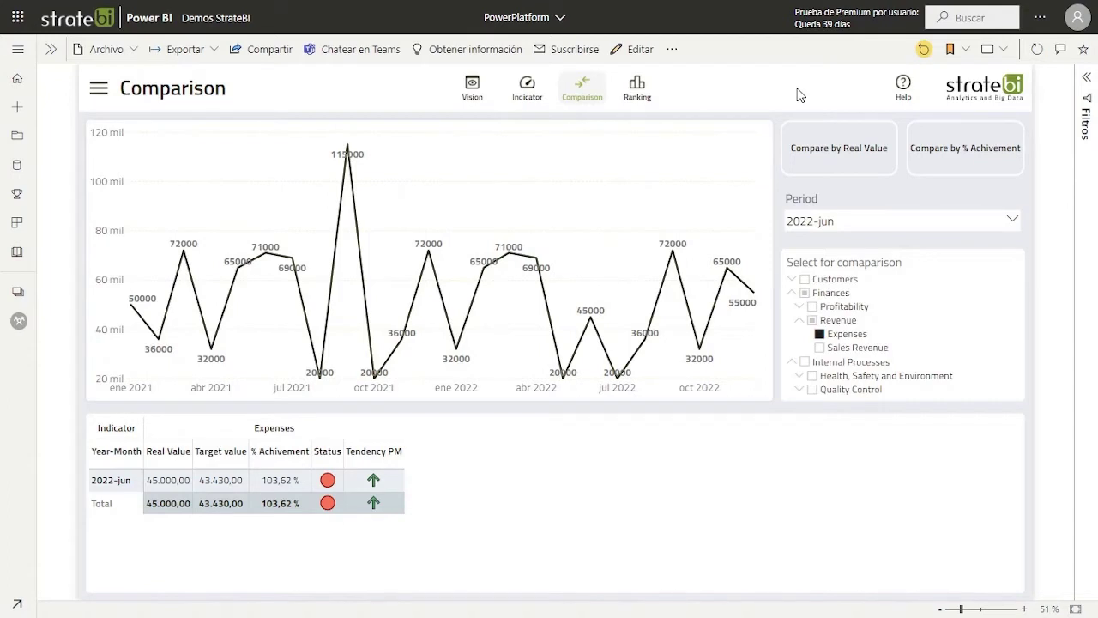
Add Sales Revenue to the Expenses comparison and compare them by % Achievement
left_click(820, 348)
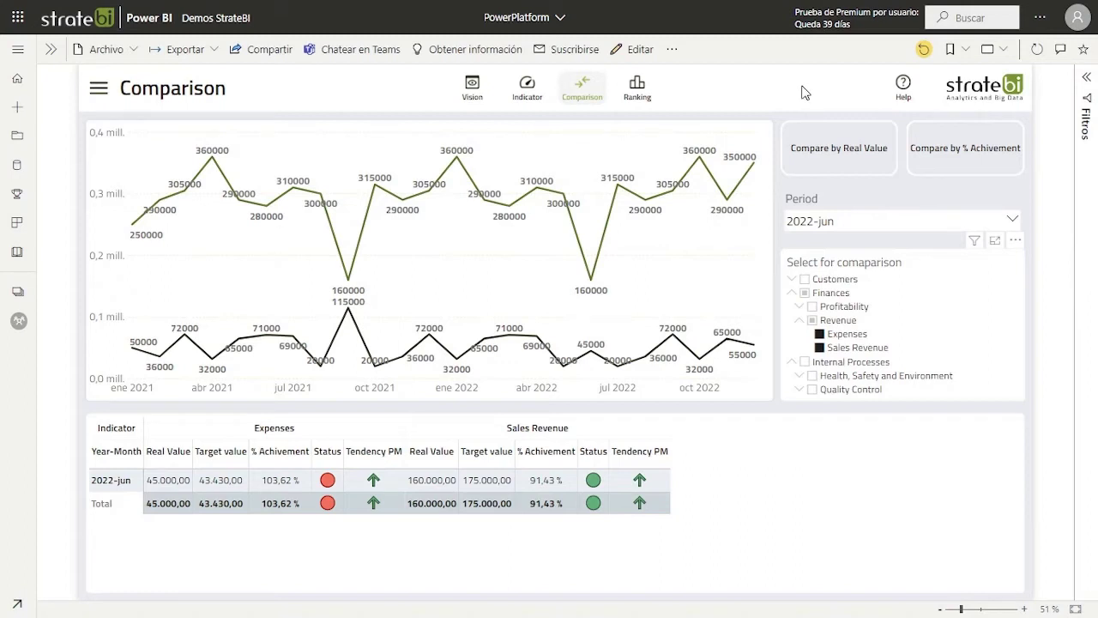
left_click(913, 131)
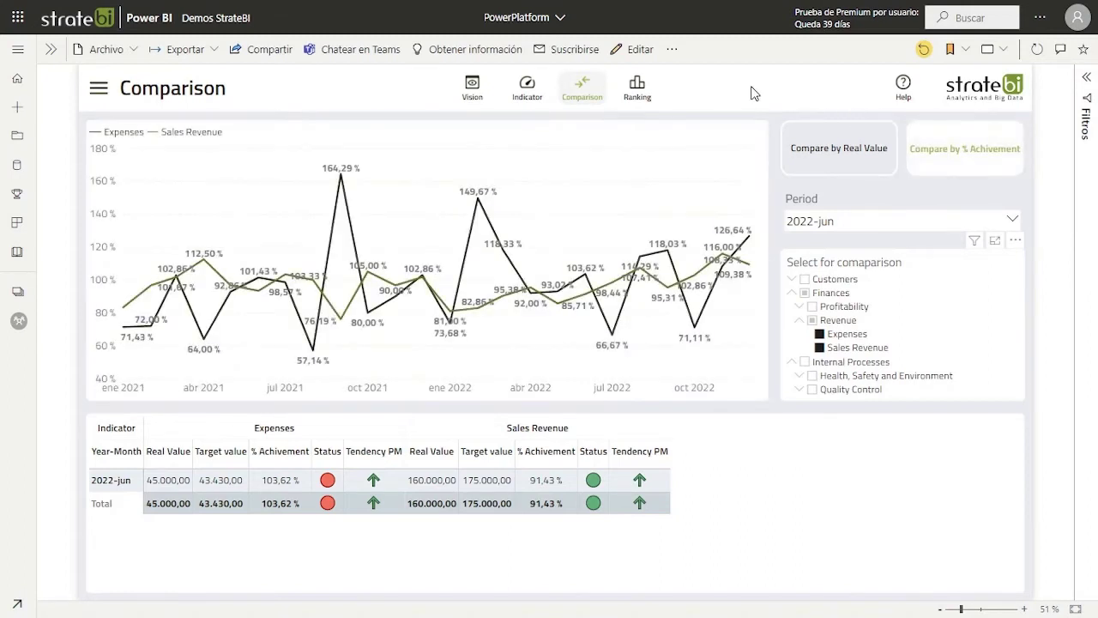
Add 2022-may to the compared periods alongside 2022-jun, then go to Ranking
left_click(829, 222)
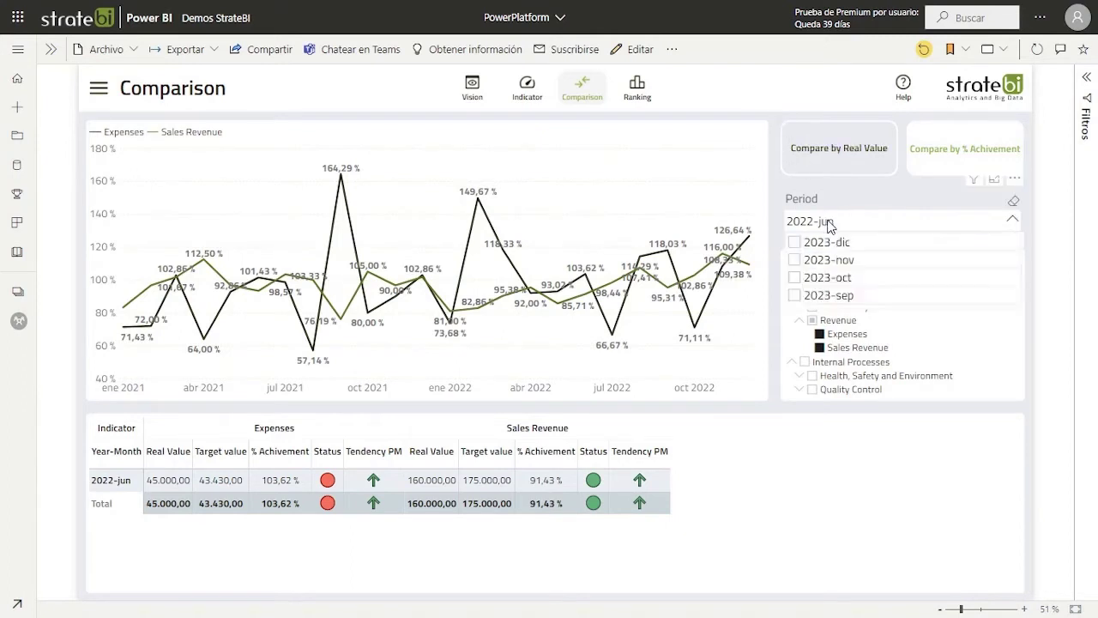
scroll(852, 274, "down", 5)
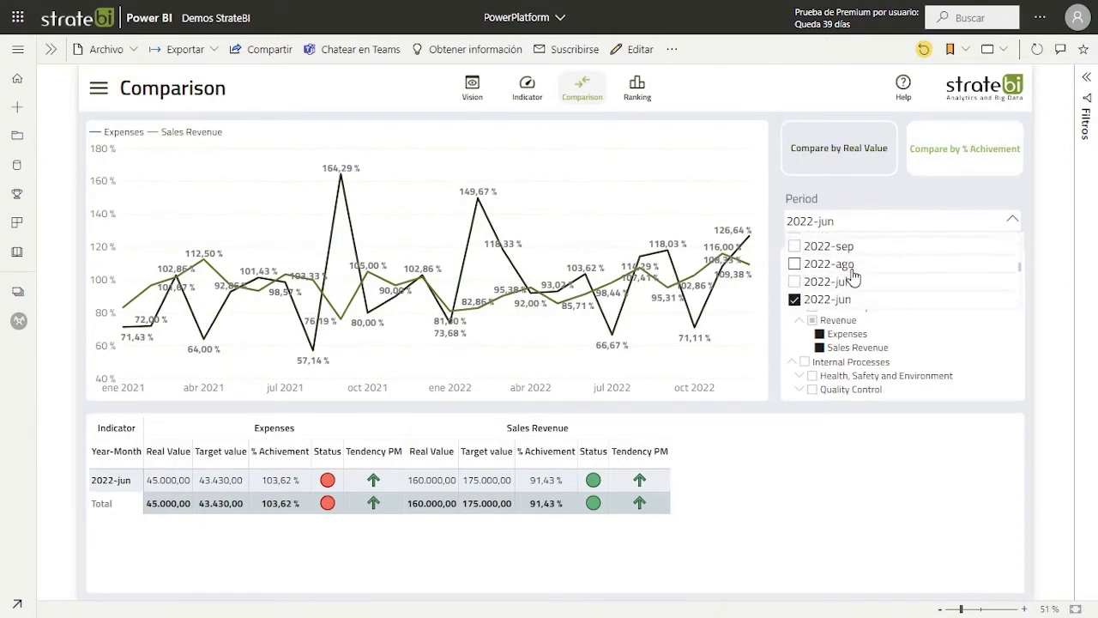
left_click(829, 291)
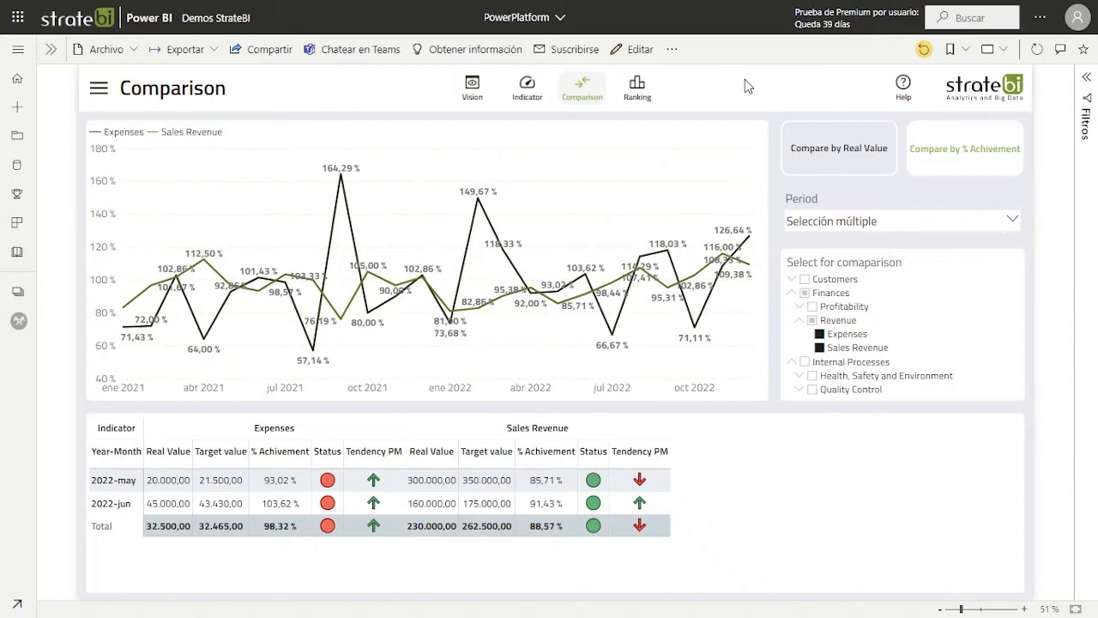
left_click(639, 91)
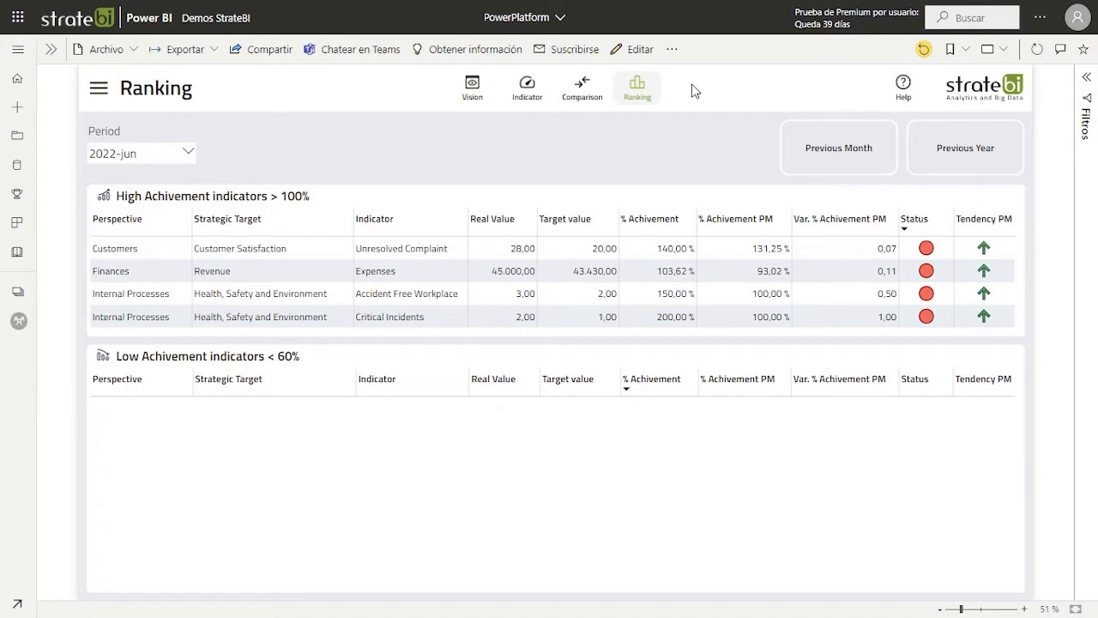
Set the Ranking page's period slicer to 2022-mar
left_click(163, 157)
scroll(170, 199, "down", 5)
scroll(170, 199, "down", 4)
left_click(168, 193)
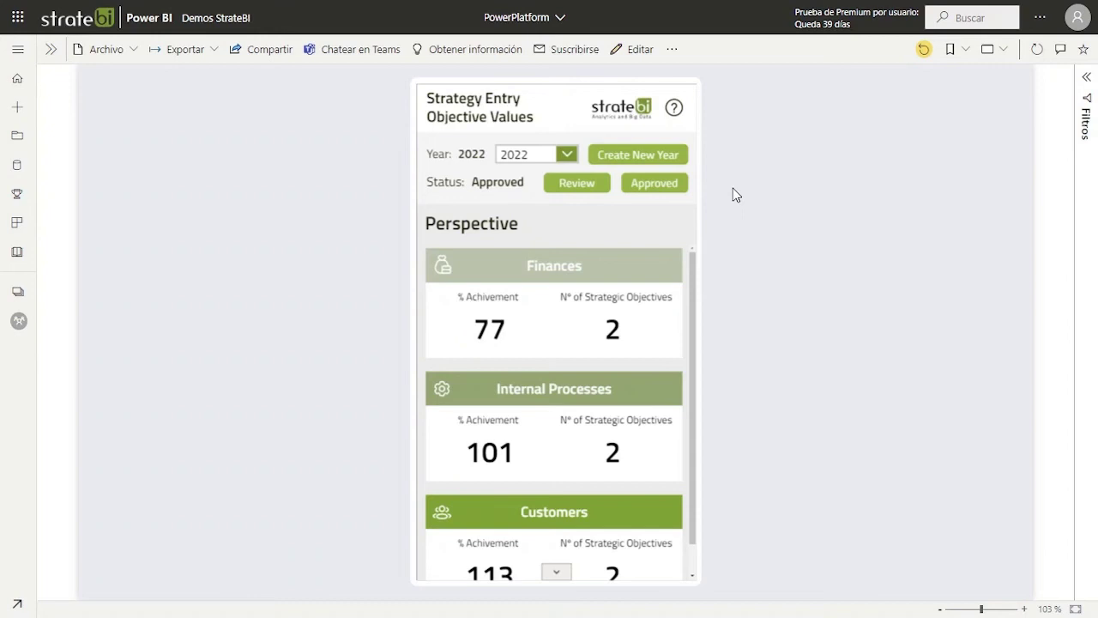
Create a new objectives year and select 2023, which shows Pending status
left_click(631, 156)
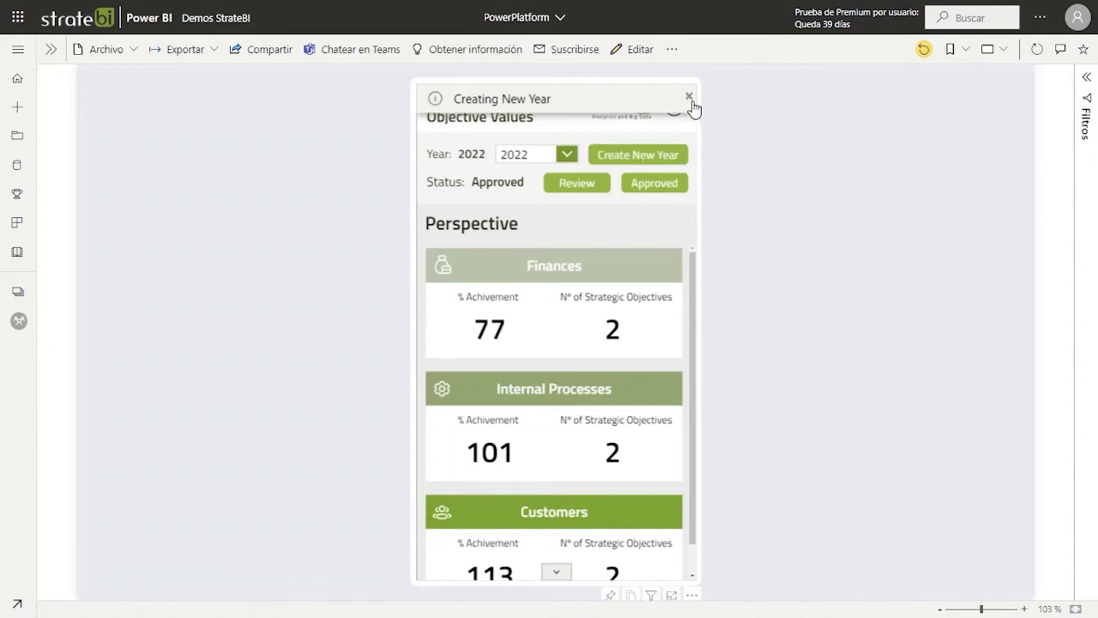
left_click(692, 104)
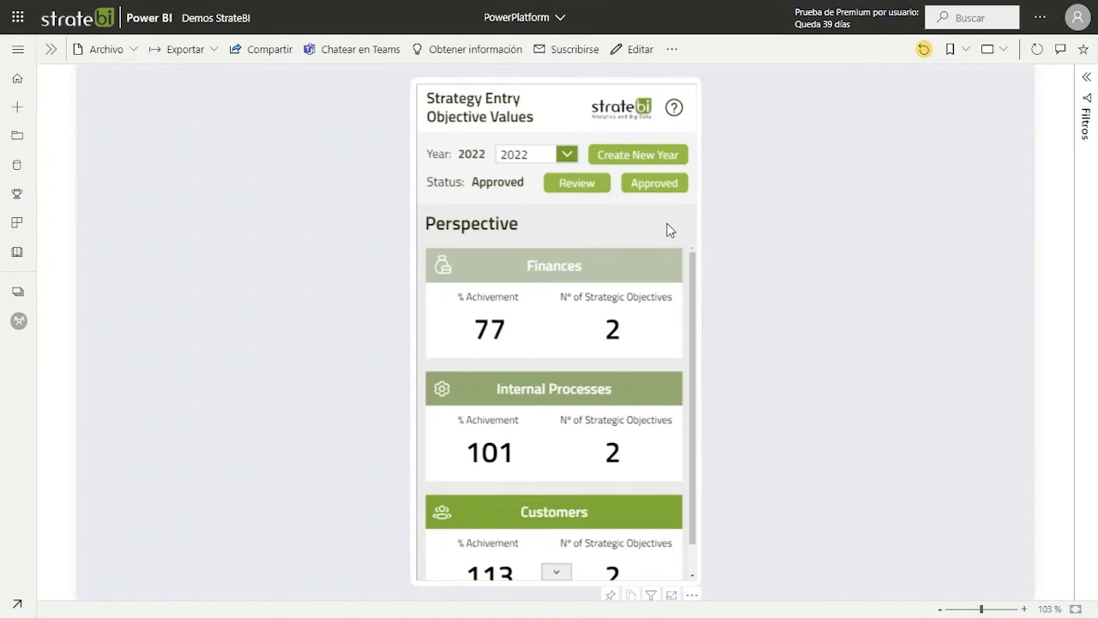
left_click(569, 154)
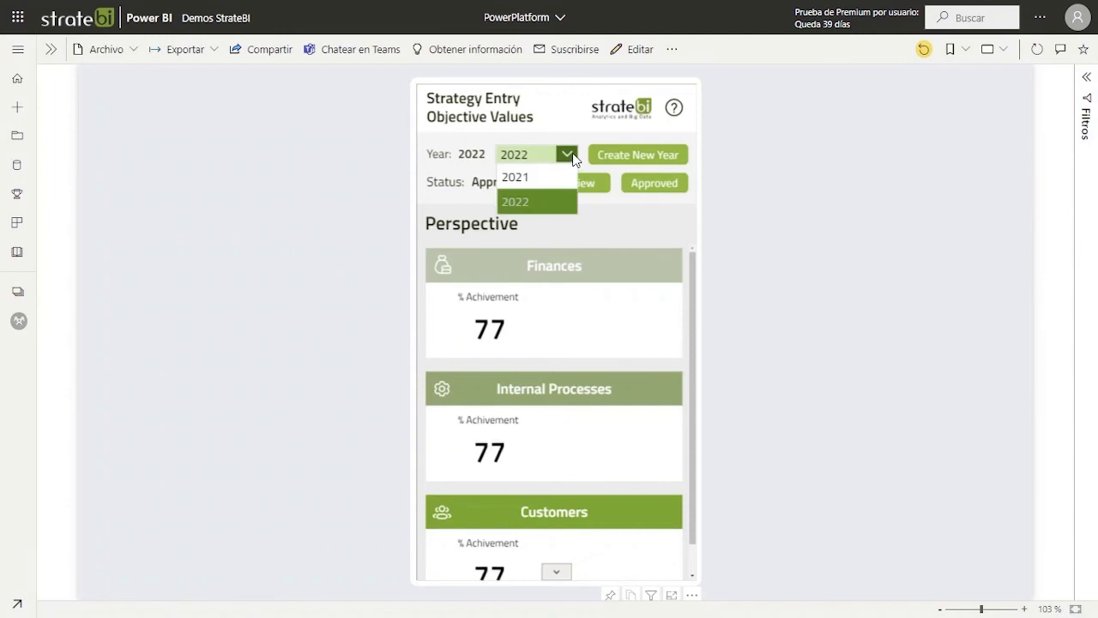
left_click(571, 156)
left_click(568, 158)
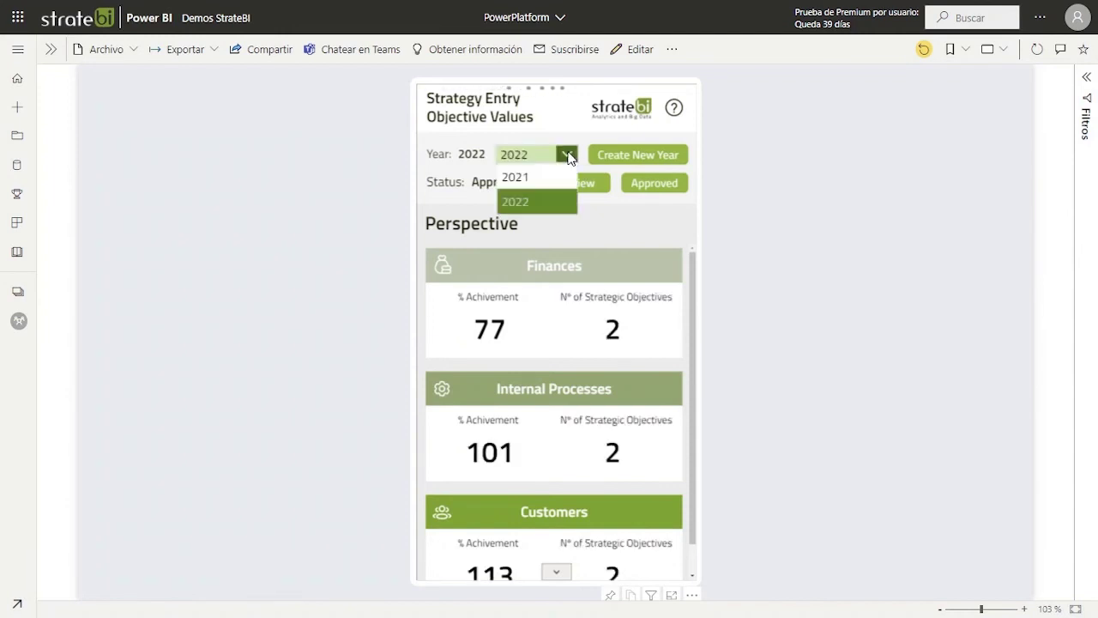
left_click(569, 158)
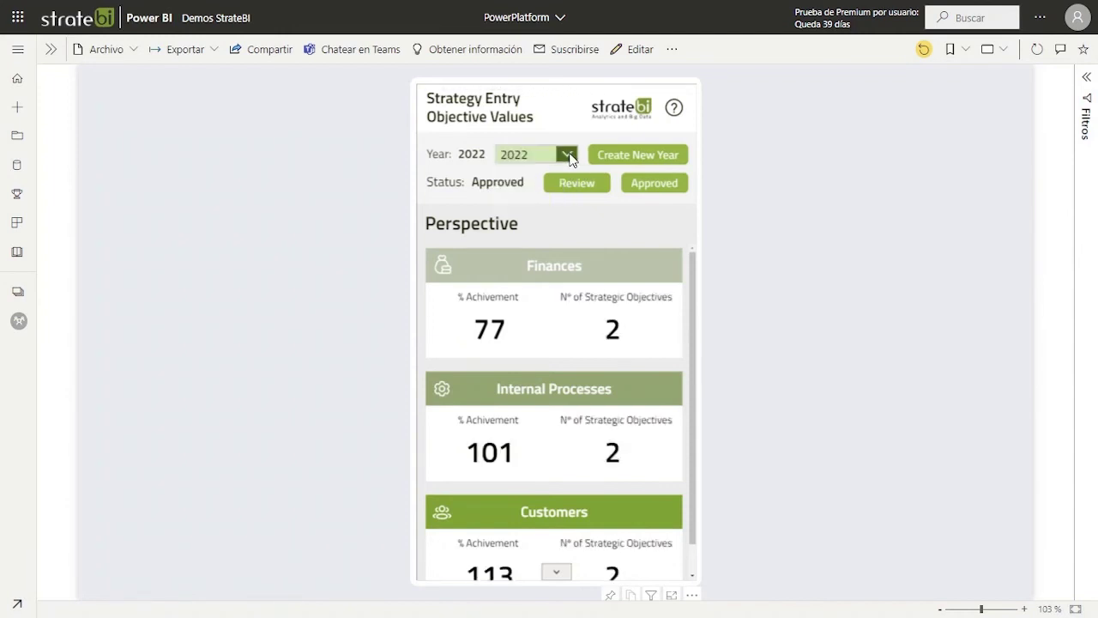
left_click(569, 156)
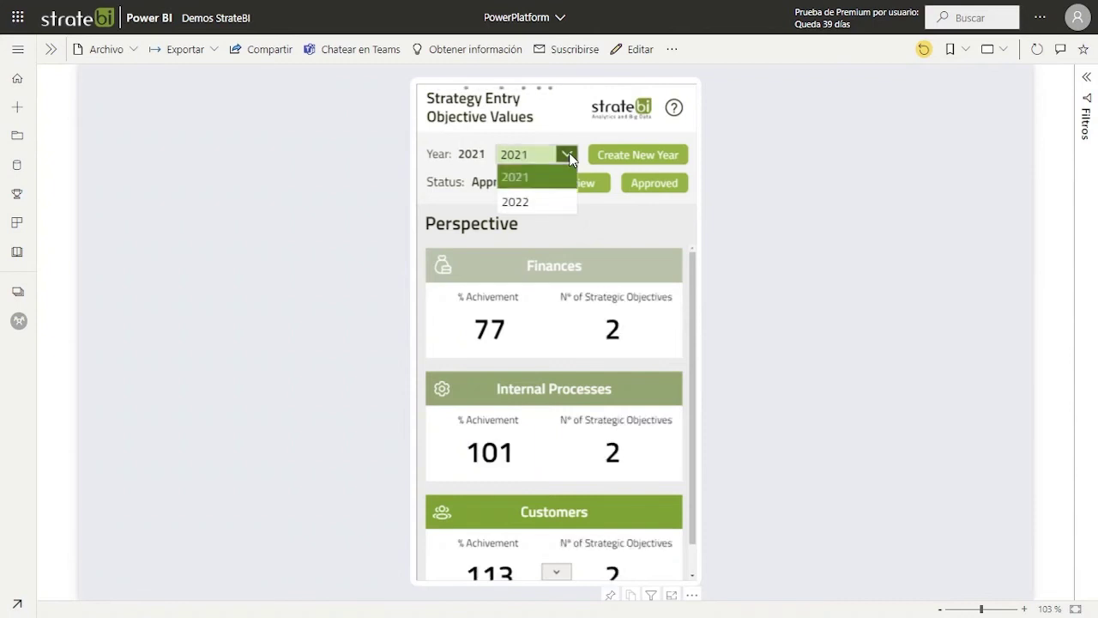
left_click(599, 221)
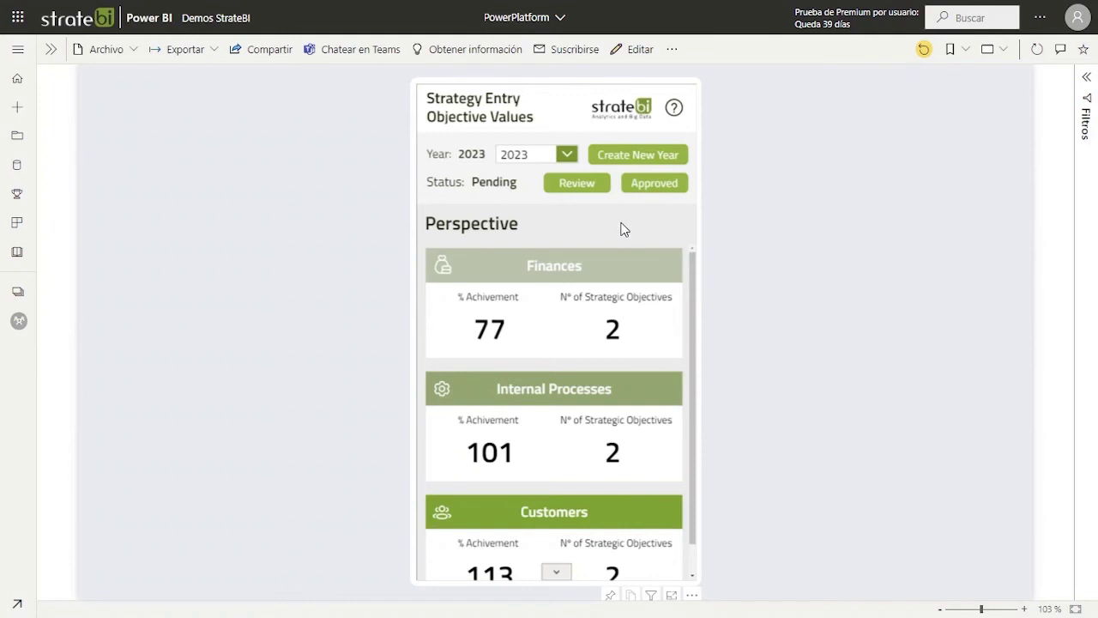
Set the 2023 Sales Revenue proposed objective value under Finances > Revenue to 350000
left_click(584, 283)
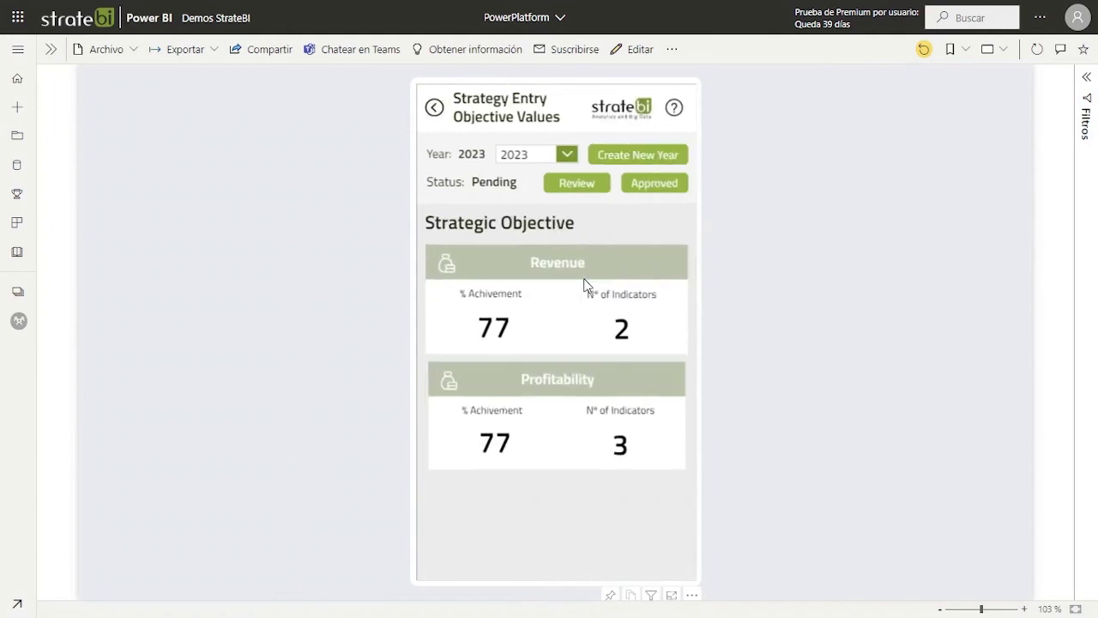
left_click(584, 284)
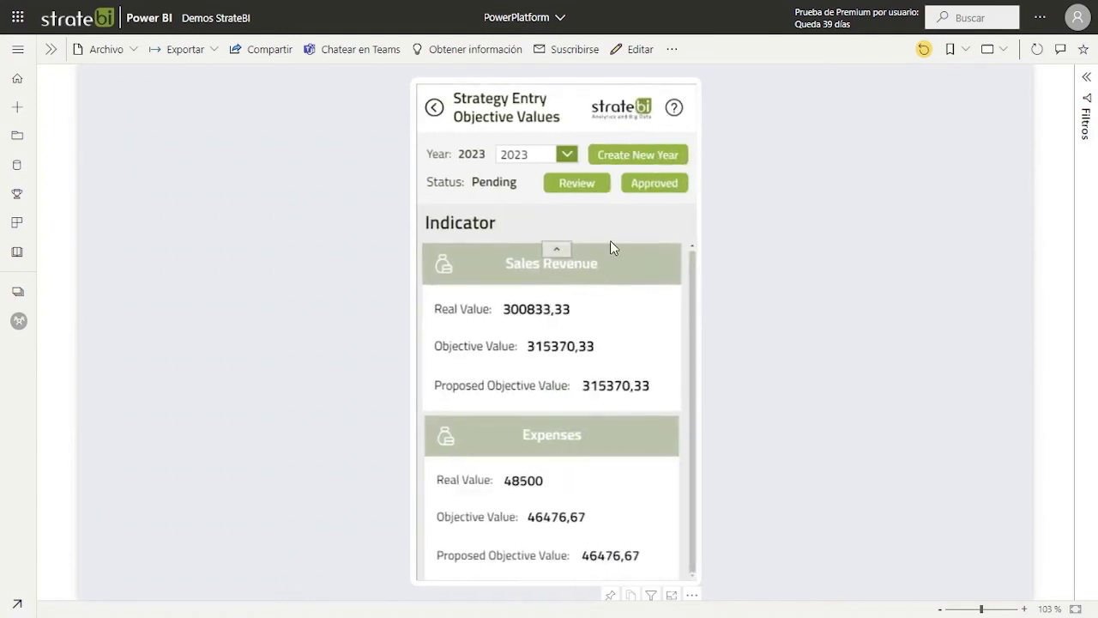
left_click(602, 312)
left_click(588, 391)
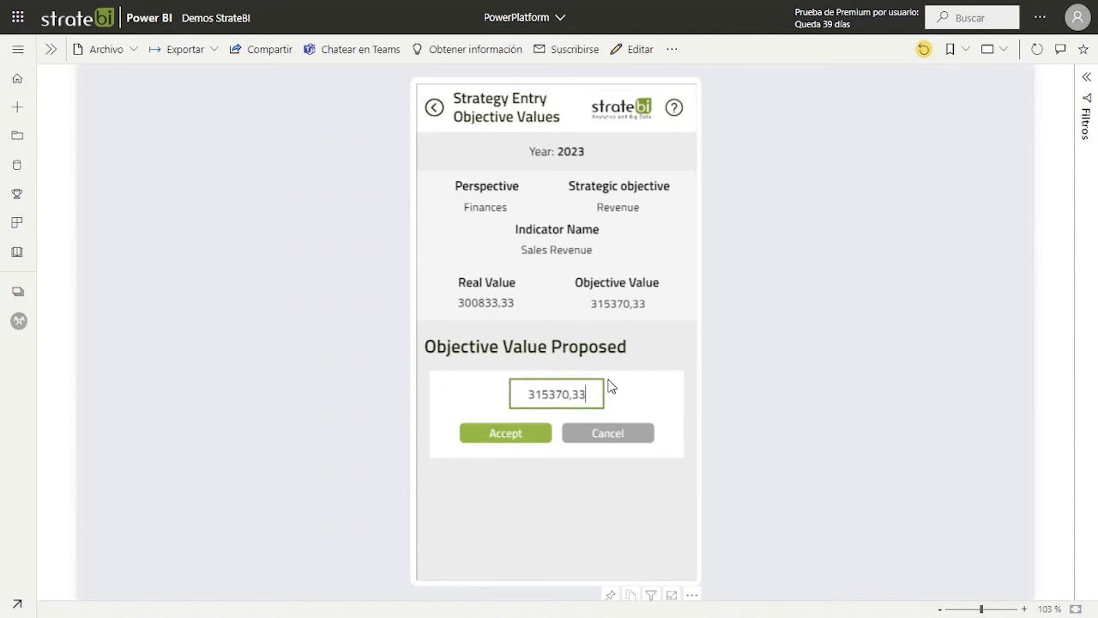
key("BackSpace")
key("BackSpace")
key("BackSpace")
key("BackSpace")
key("BackSpace")
key("BackSpace")
key("BackSpace")
key("BackSpace")
type("50000")
left_click(515, 435)
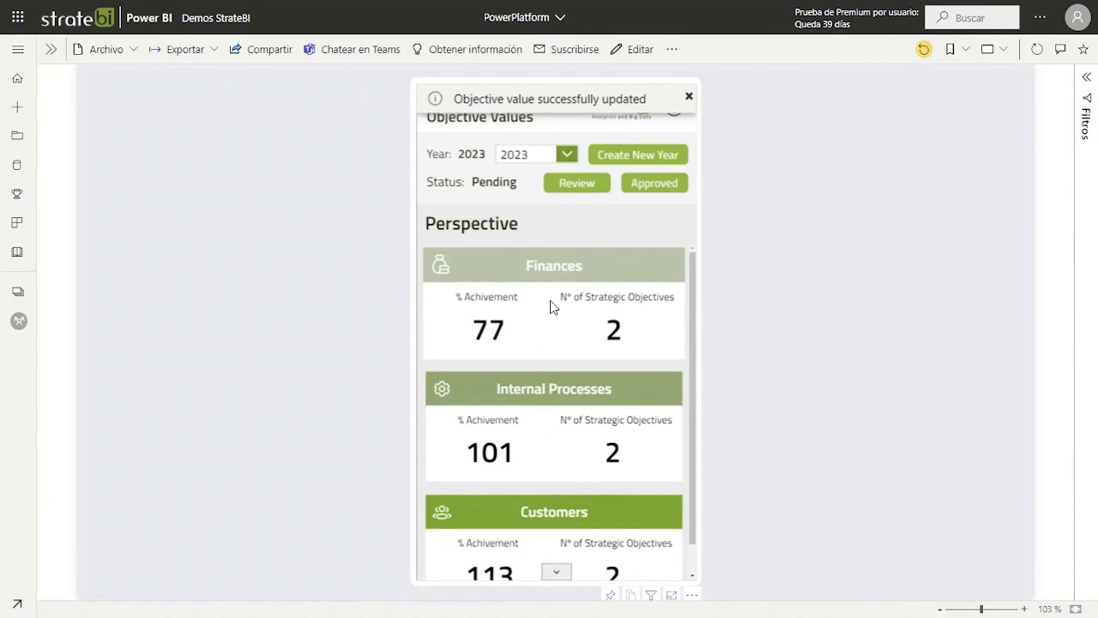
Change the 2023 Expenses proposed objective value under Finances > Revenue to 60000
left_click(552, 307)
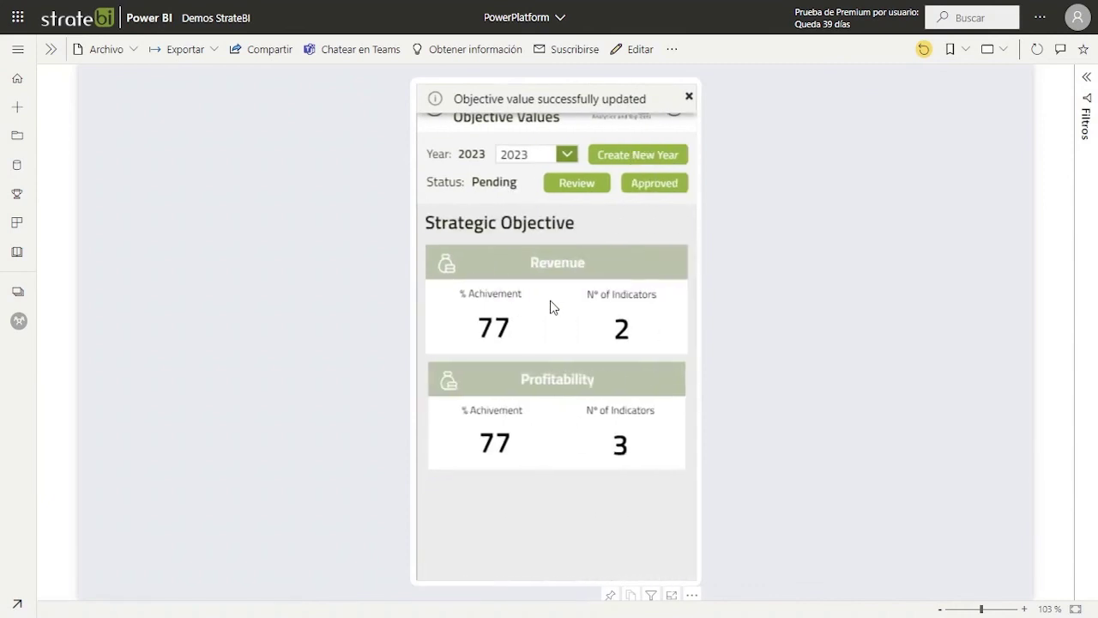
left_click(552, 307)
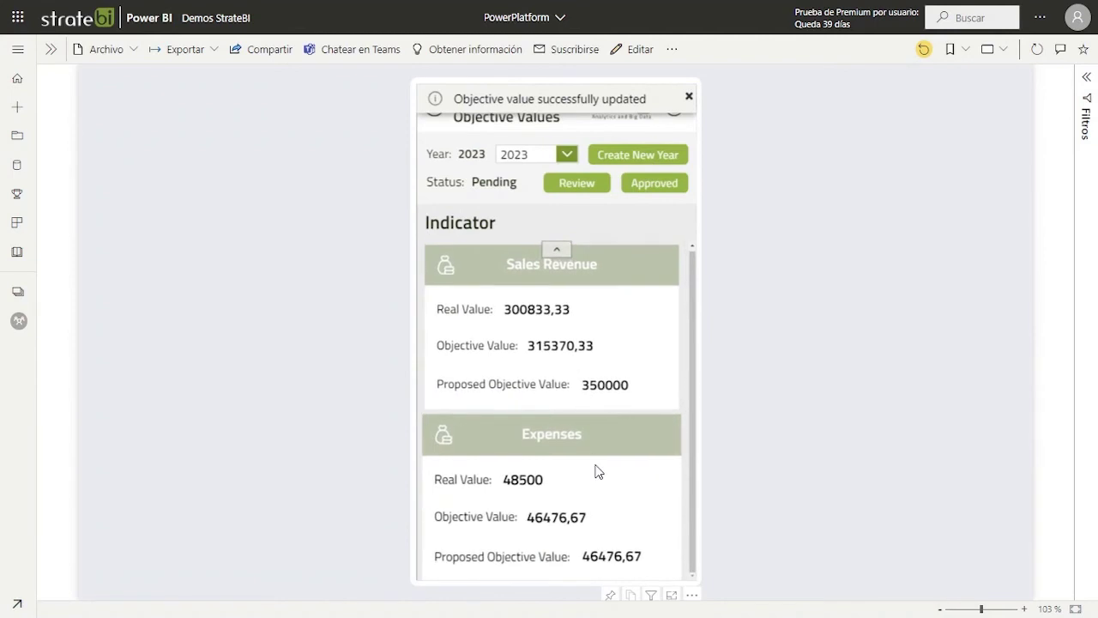
left_click(599, 471)
left_click(584, 391)
key("BackSpace")
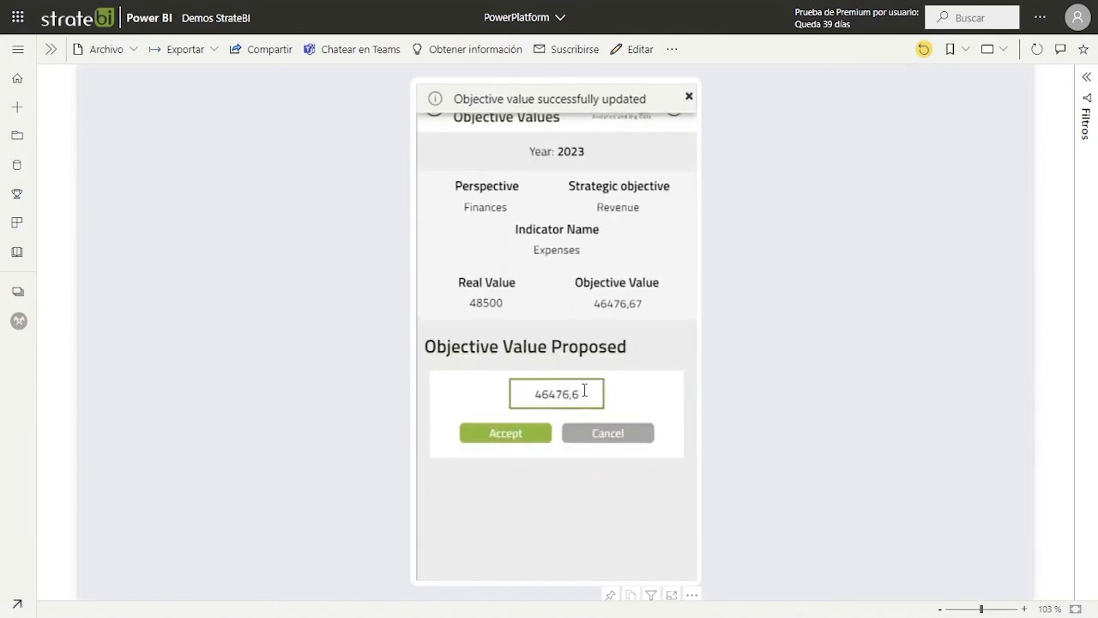
key("BackSpace")
key("BackSpace")
key("BackSpace")
key("BackSpace")
key("BackSpace")
key("BackSpace")
key("BackSpace")
type("60000")
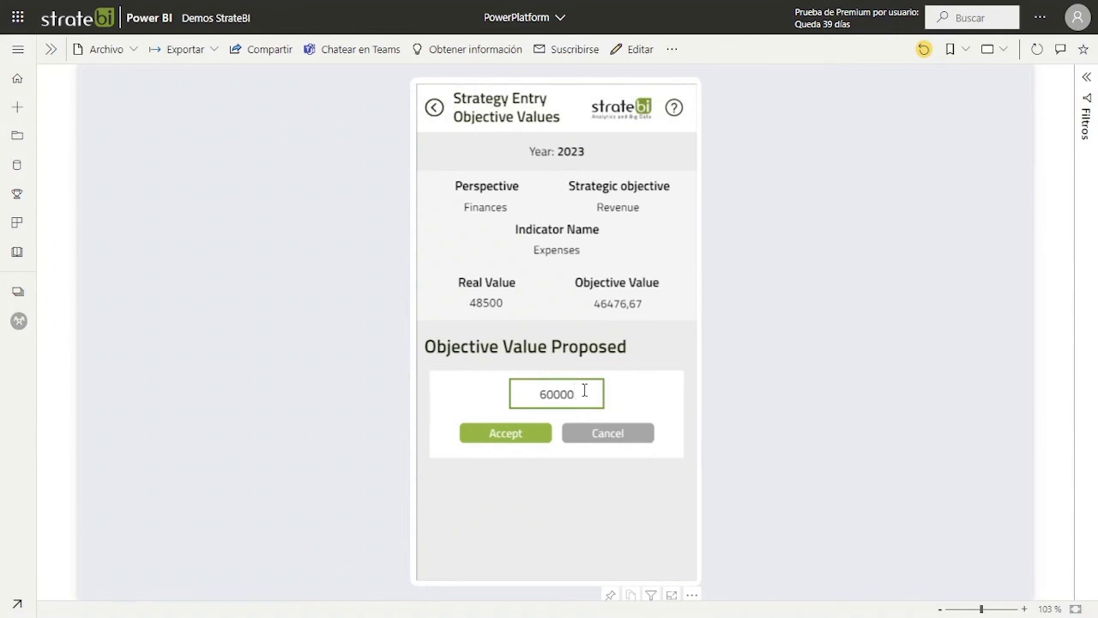
left_click(500, 433)
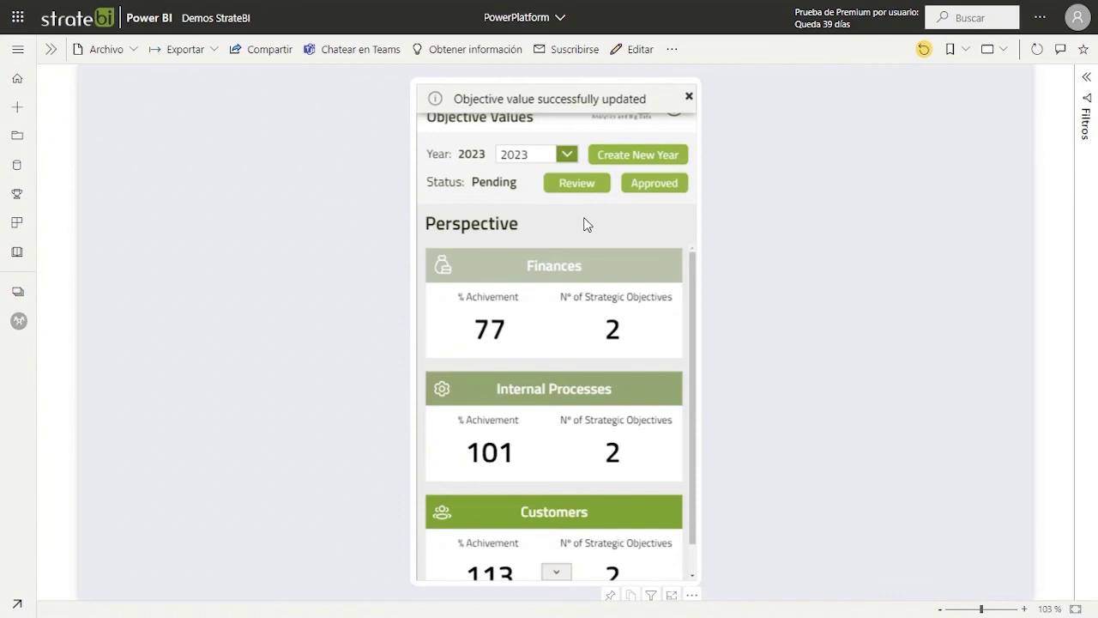
Send the 2023 objective values to review and then approve them
left_click(575, 191)
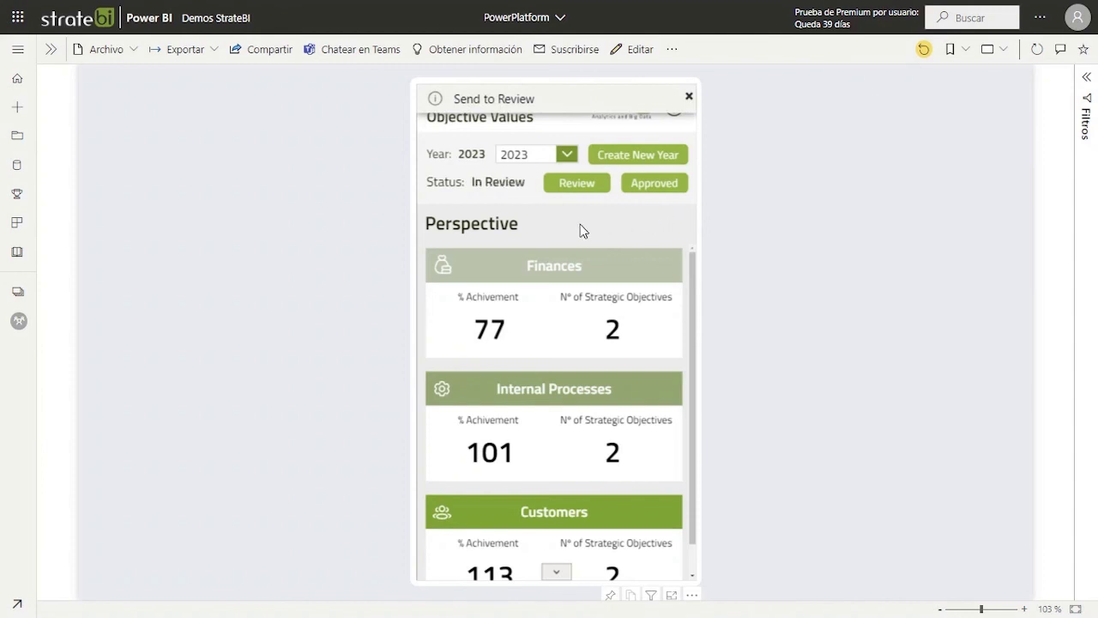
left_click(690, 100)
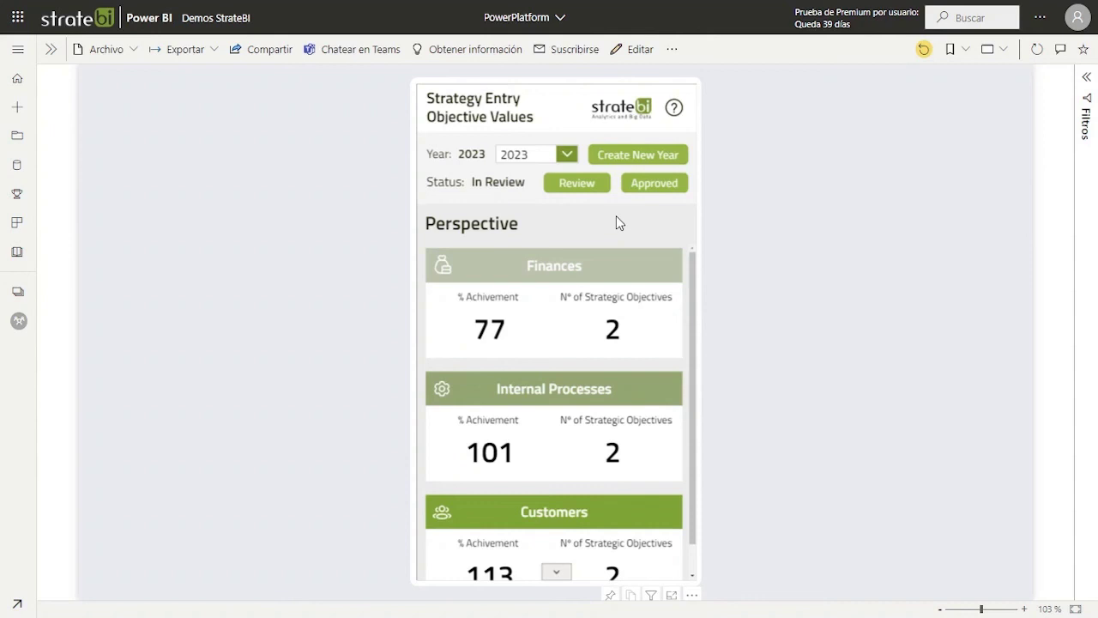
left_click(649, 189)
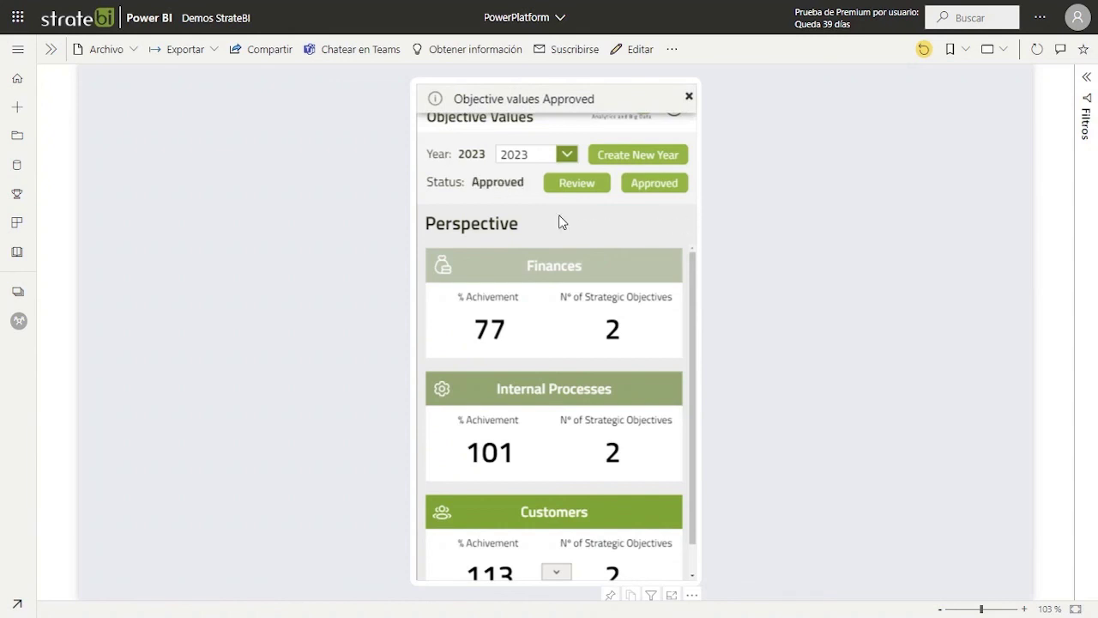
left_click(689, 97)
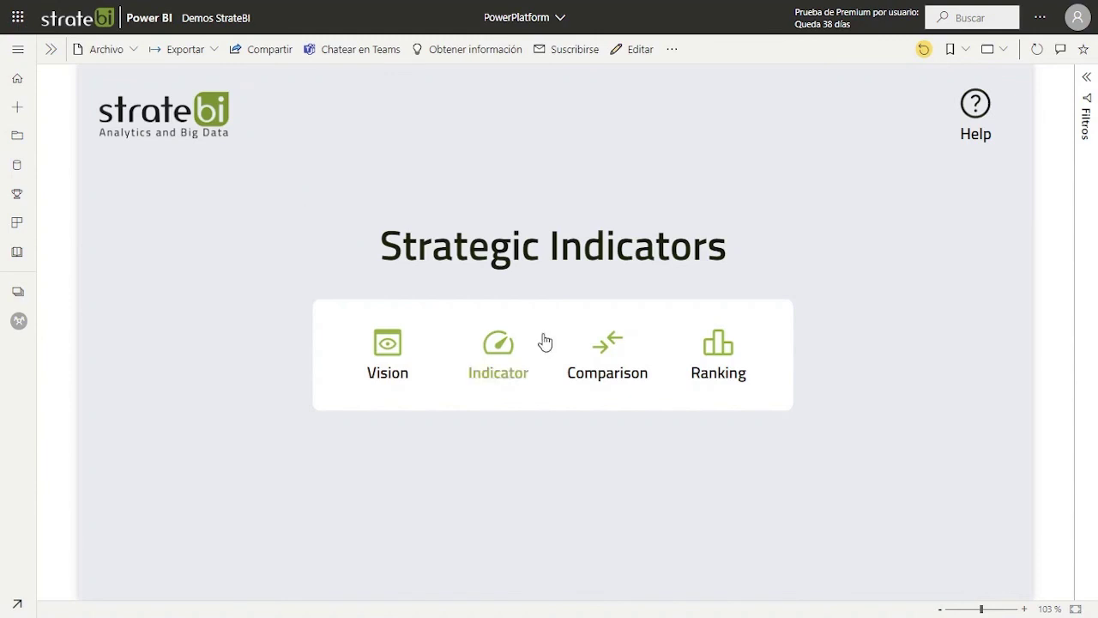
Check the 2023-oct Expenses and Sales Revenue targets (60.000, 350.000) on the Comparison page
left_click(592, 354)
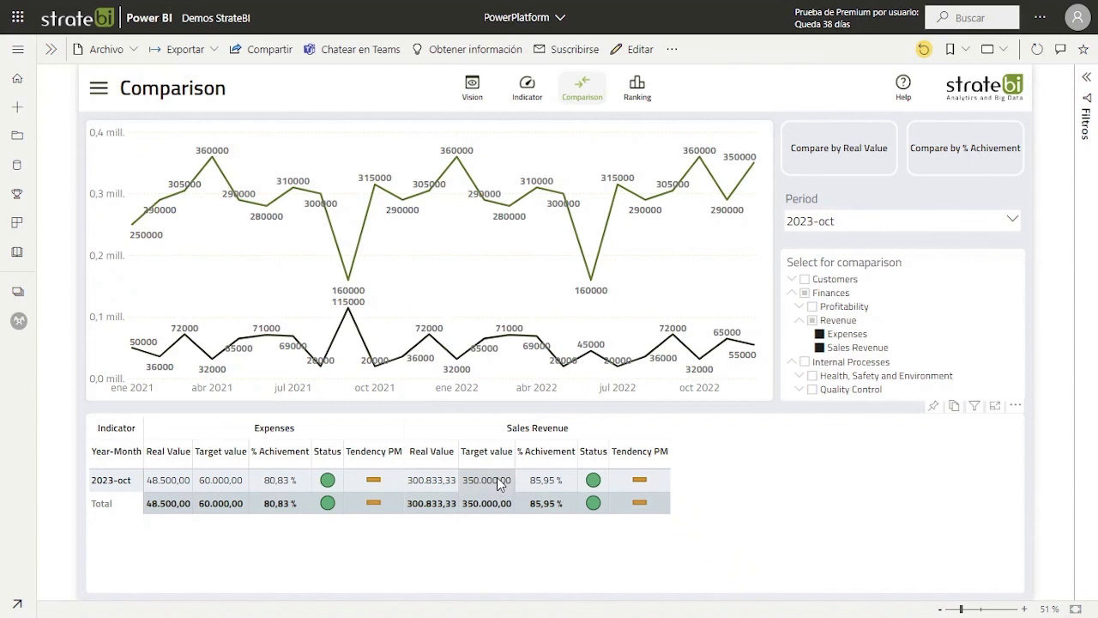
mouse_move(500, 484)
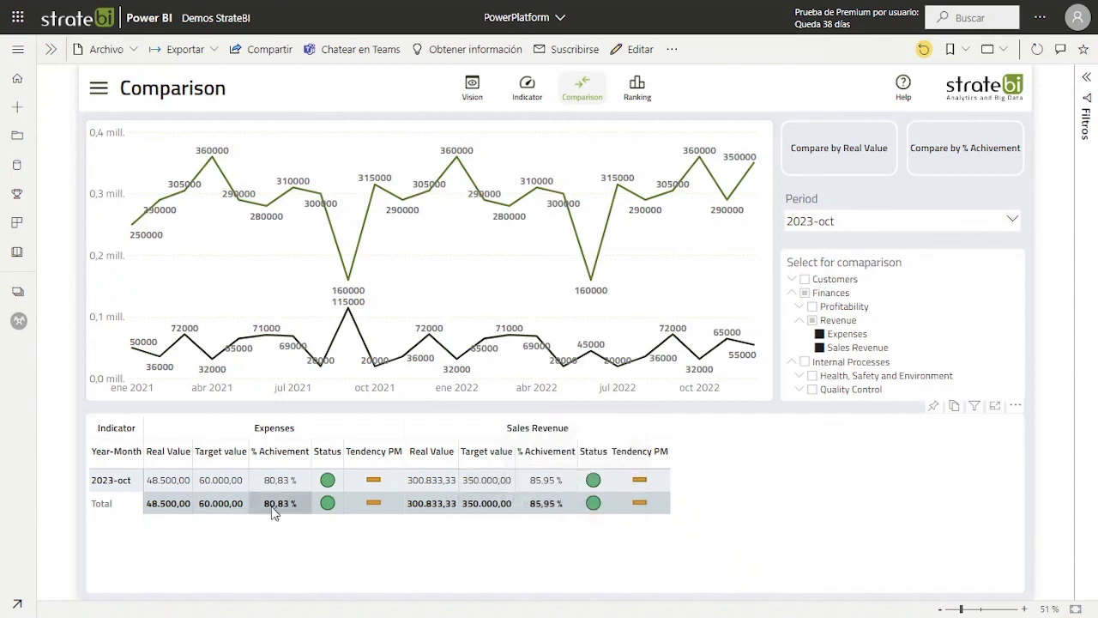